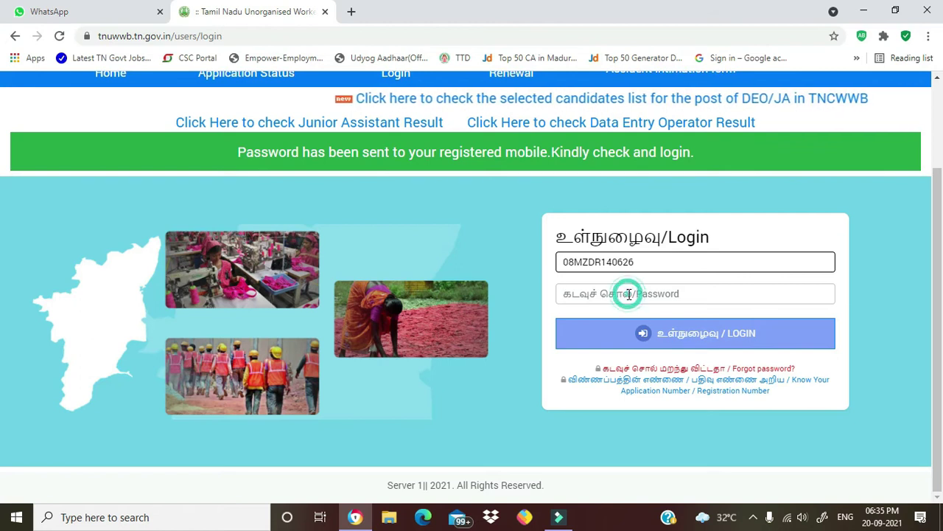
- Log in to the worker's account by entering the received password
{"action": "type", "text": "1234"}
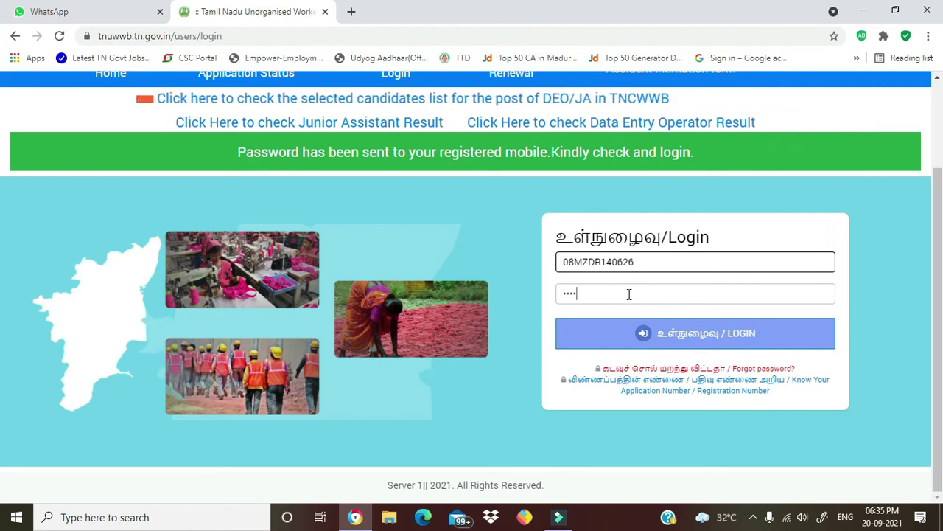
{"action": "type", "text": "56"}
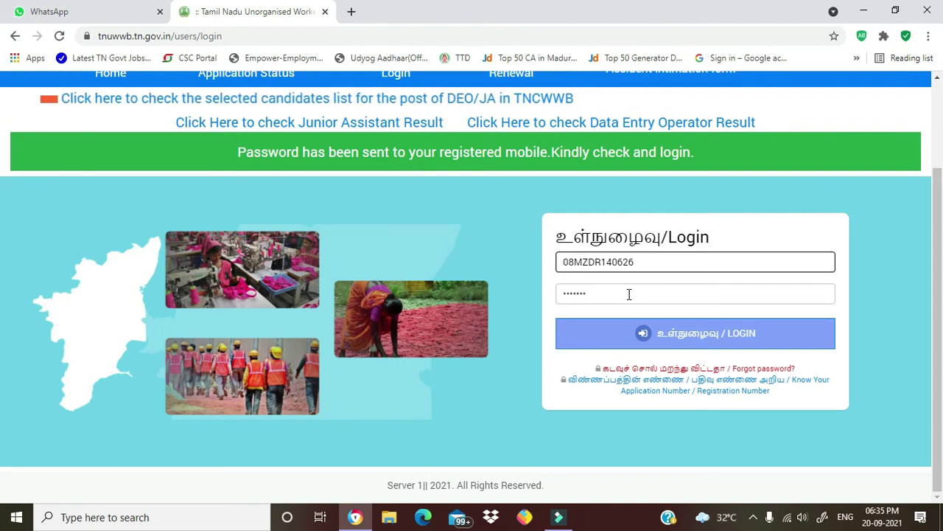
{"action": "left_click", "coordinate": [699, 335]}
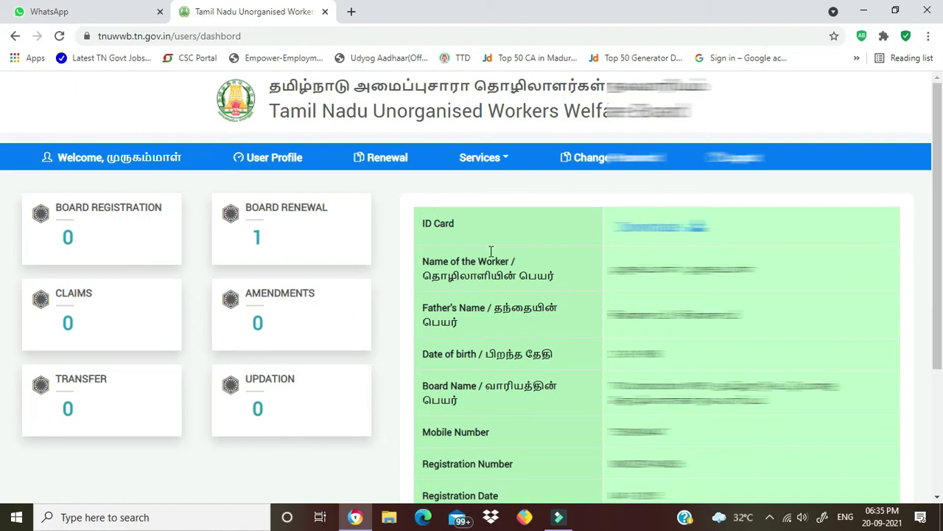
{"action": "scroll", "coordinate": [598, 256], "scroll_direction": "down", "scroll_amount": 3}
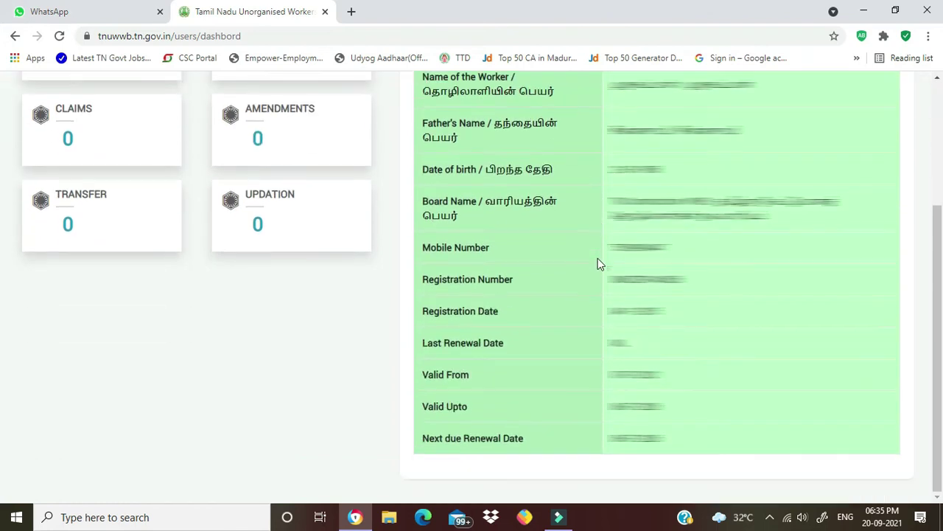
{"action": "scroll", "coordinate": [575, 282], "scroll_direction": "up", "scroll_amount": 3}
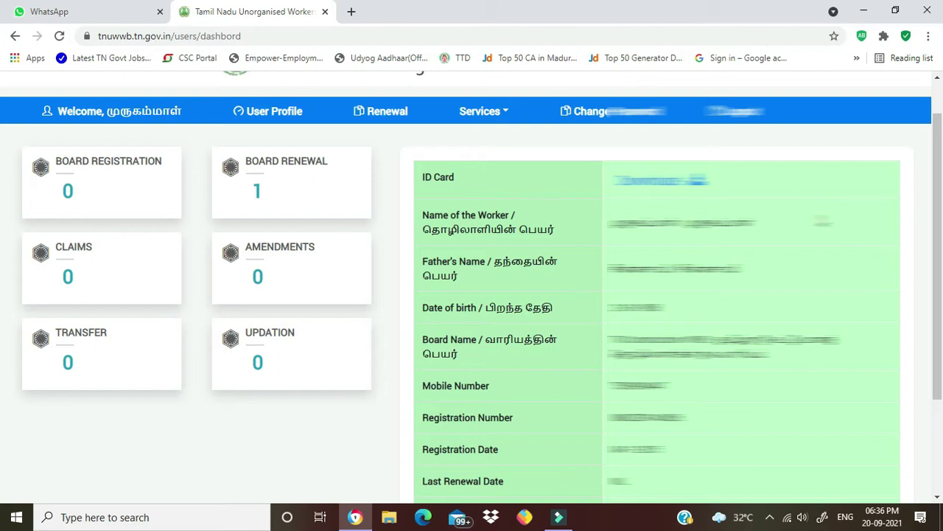
{"action": "left_click", "coordinate": [694, 179]}
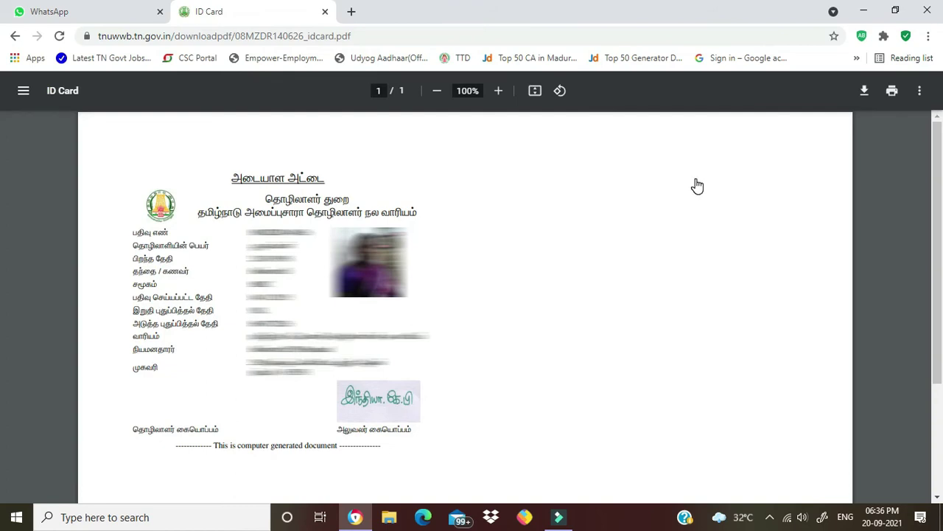
{"action": "left_click", "coordinate": [14, 37]}
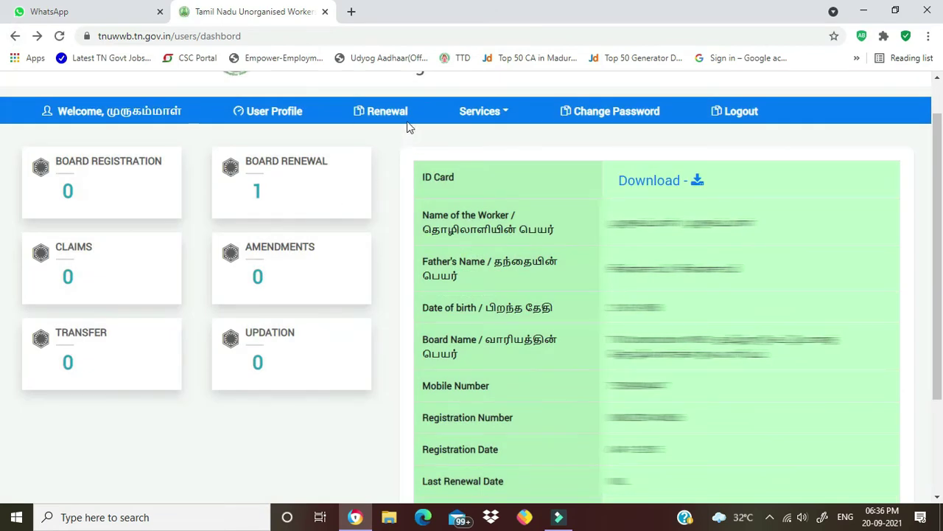
- Go to the Amendment page from the Services menu
{"action": "left_click", "coordinate": [504, 116]}
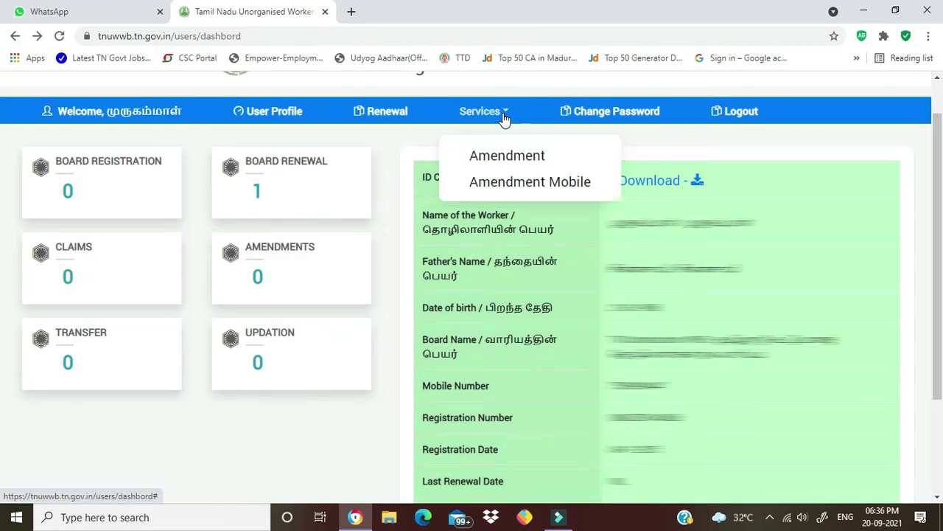
{"action": "left_click", "coordinate": [514, 158]}
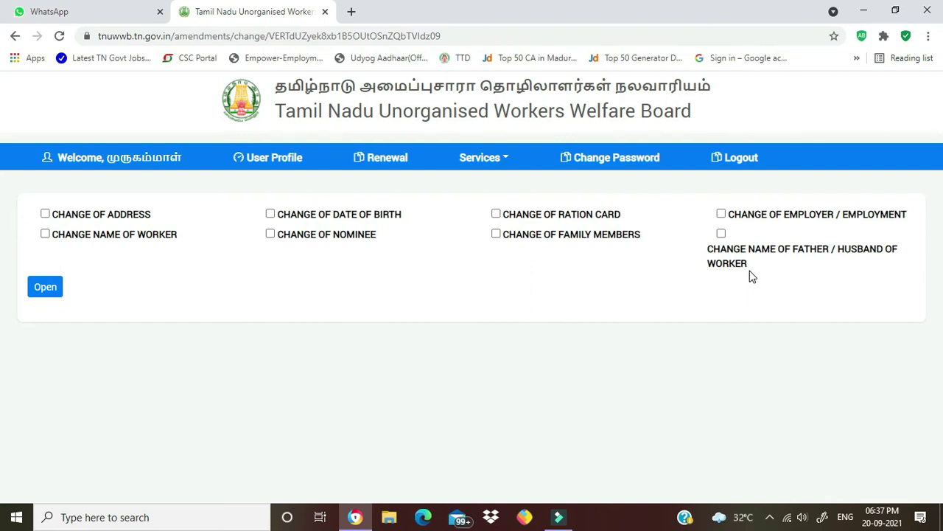
{"action": "left_click", "coordinate": [271, 215]}
{"action": "left_click", "coordinate": [42, 289]}
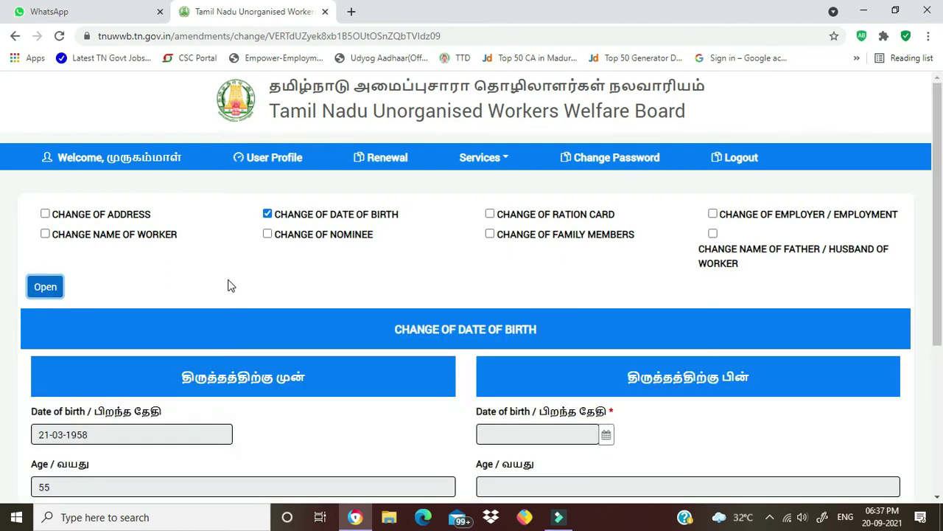
{"action": "scroll", "coordinate": [236, 262], "scroll_direction": "down", "scroll_amount": 3}
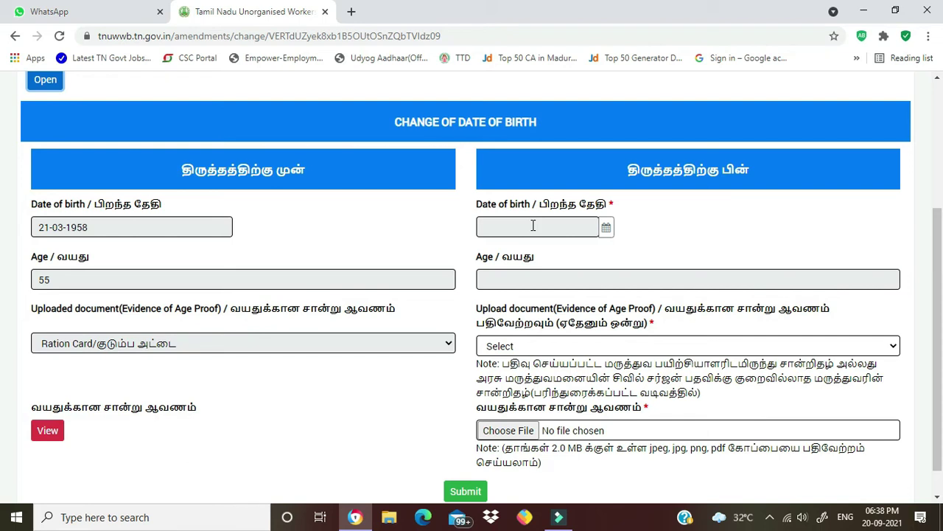
- Pick 21 March 1958 as the new date of birth, making the age 63
{"action": "left_click", "coordinate": [533, 225]}
{"action": "left_click", "coordinate": [612, 256]}
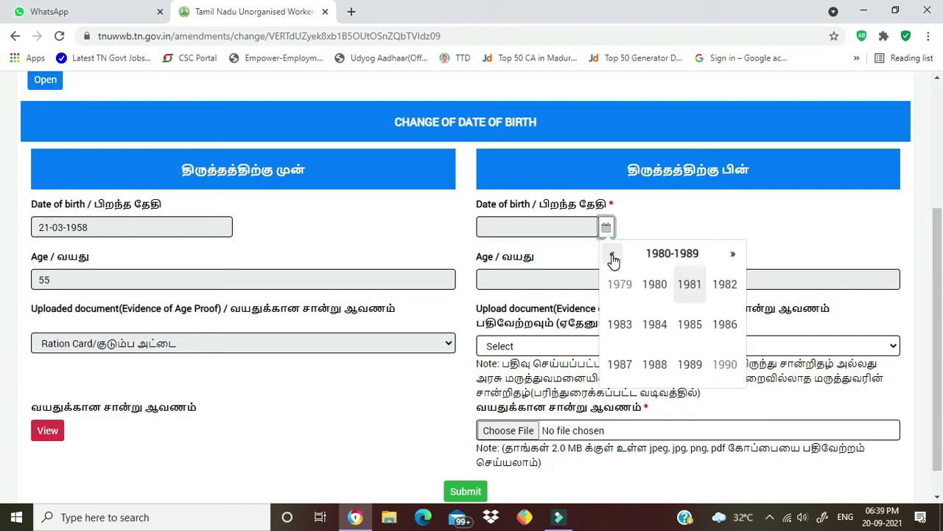
{"action": "left_click", "coordinate": [613, 255]}
{"action": "left_click", "coordinate": [612, 256]}
{"action": "left_click", "coordinate": [613, 256]}
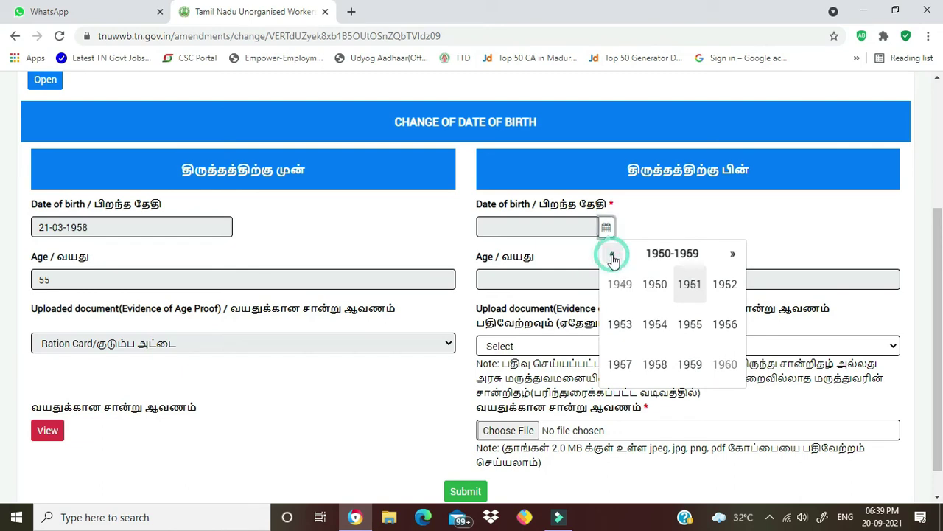
{"action": "left_click", "coordinate": [655, 364]}
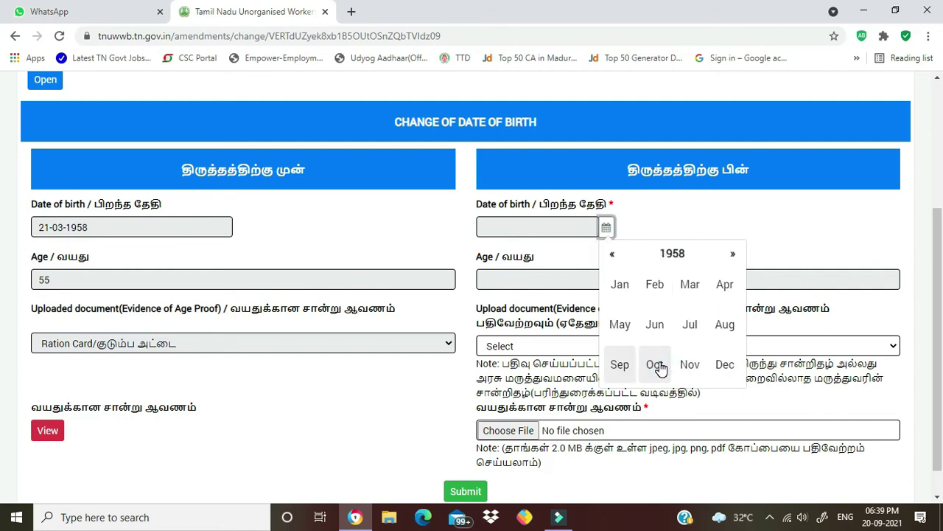
{"action": "left_click", "coordinate": [696, 289]}
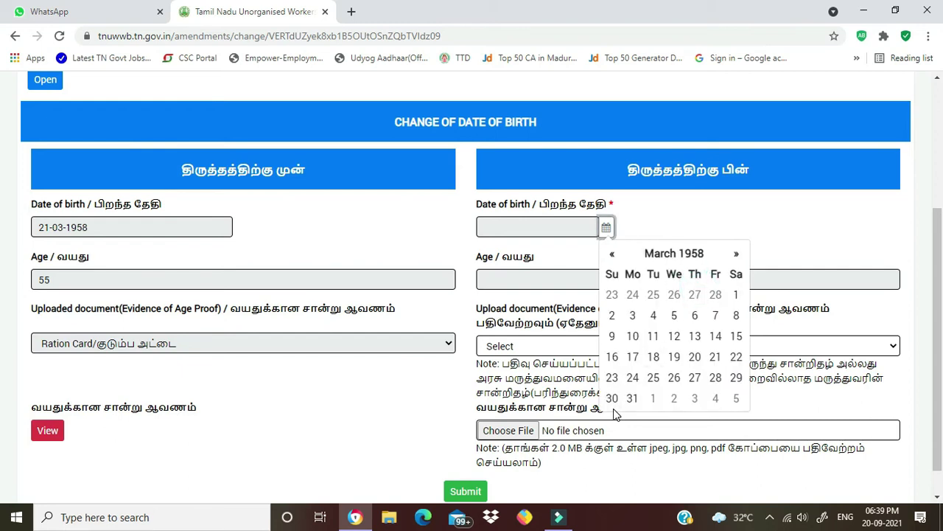
{"action": "left_click", "coordinate": [719, 358]}
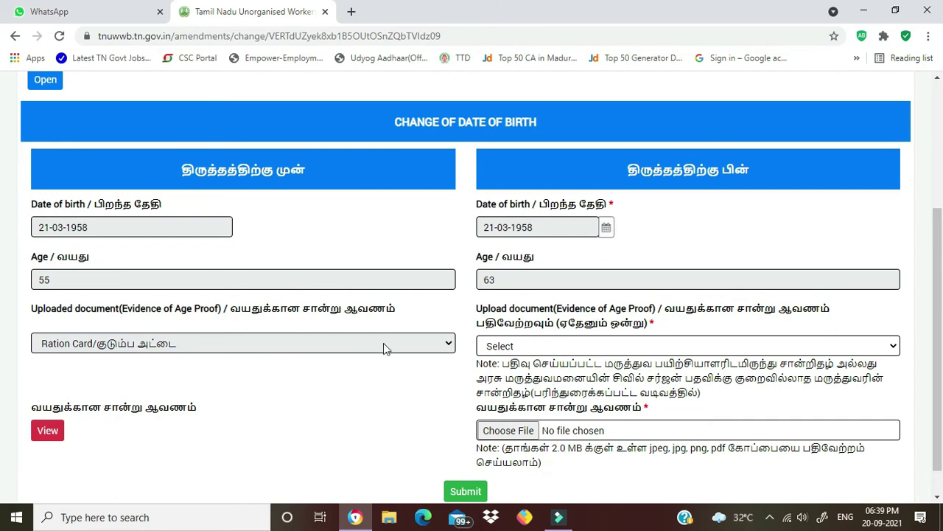
- Choose School Certificate as the age-proof document type for the new birth date
{"action": "left_click", "coordinate": [441, 348]}
{"action": "left_click", "coordinate": [779, 348]}
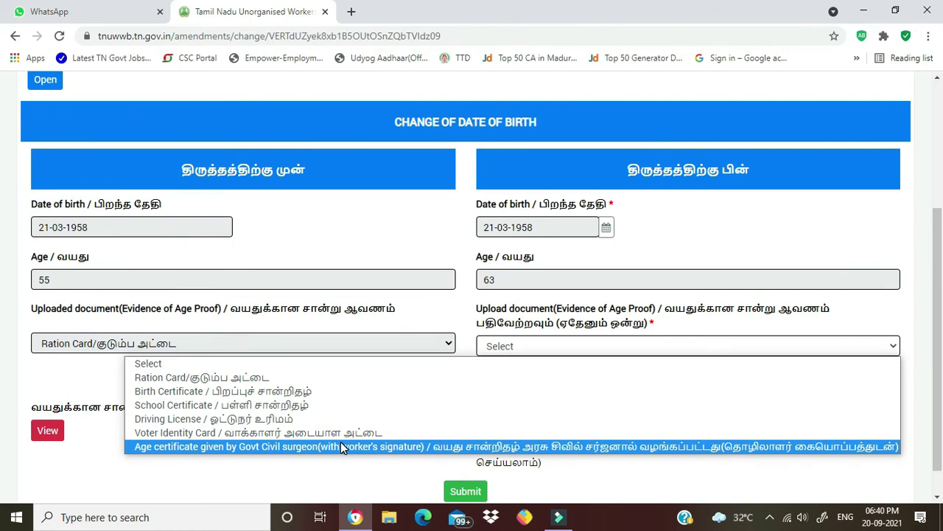
{"action": "left_click", "coordinate": [340, 410]}
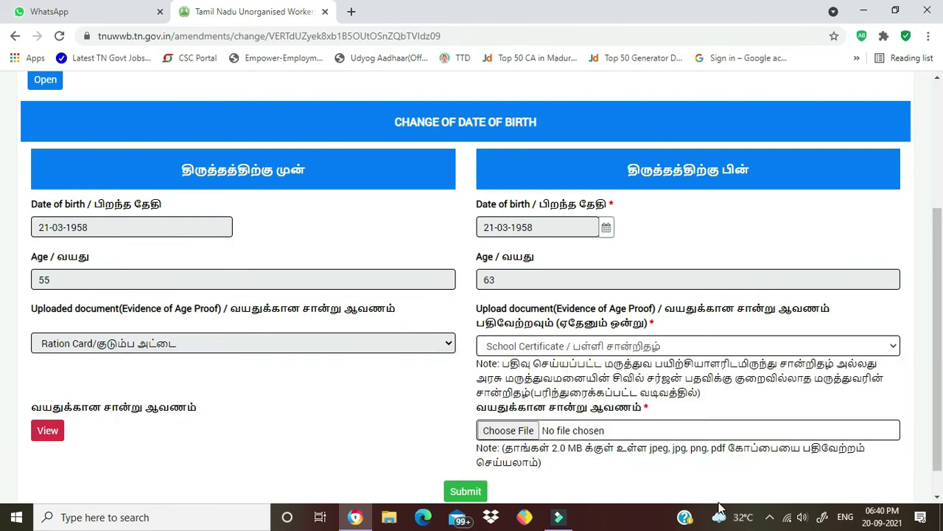
{"action": "left_click", "coordinate": [770, 518]}
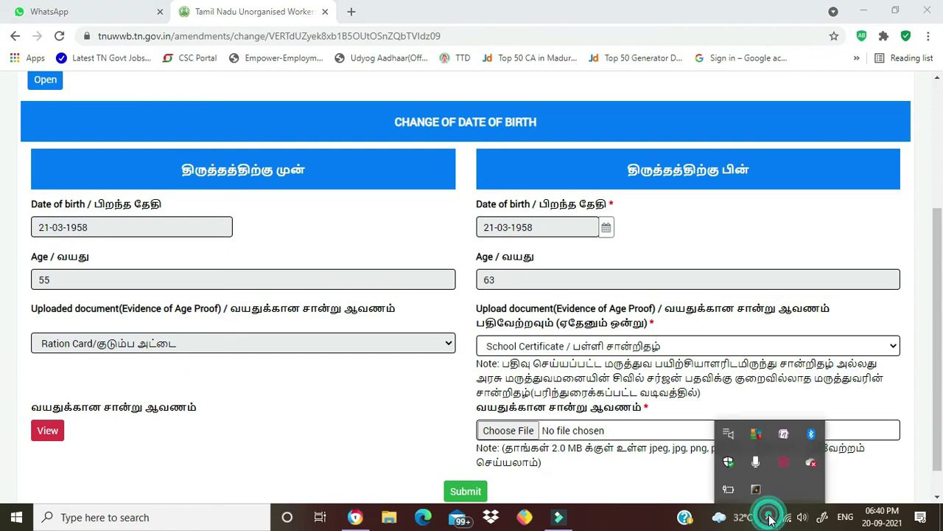
{"action": "right_click", "coordinate": [783, 463]}
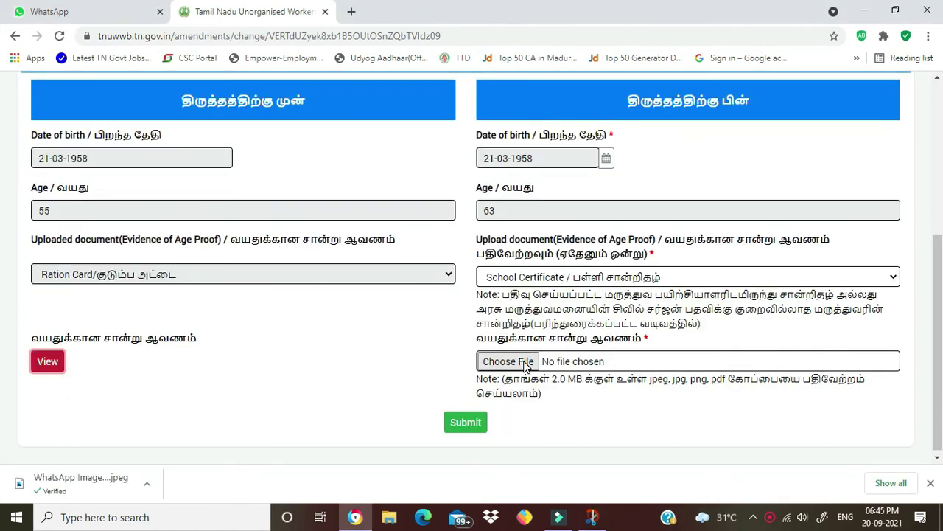
- Attach SCHOOL CERTIFICATE.jpg as age proof and submit the date of birth change
{"action": "left_click", "coordinate": [526, 366]}
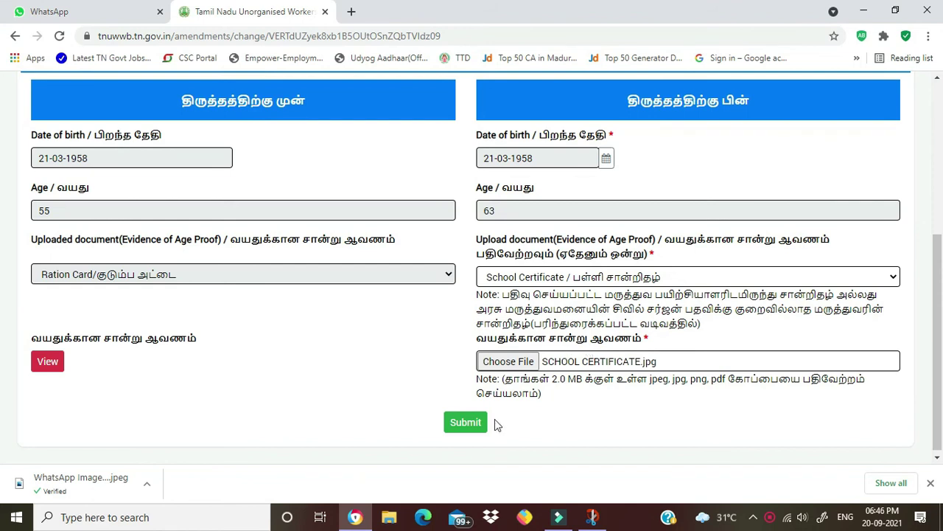
{"action": "left_click", "coordinate": [465, 423]}
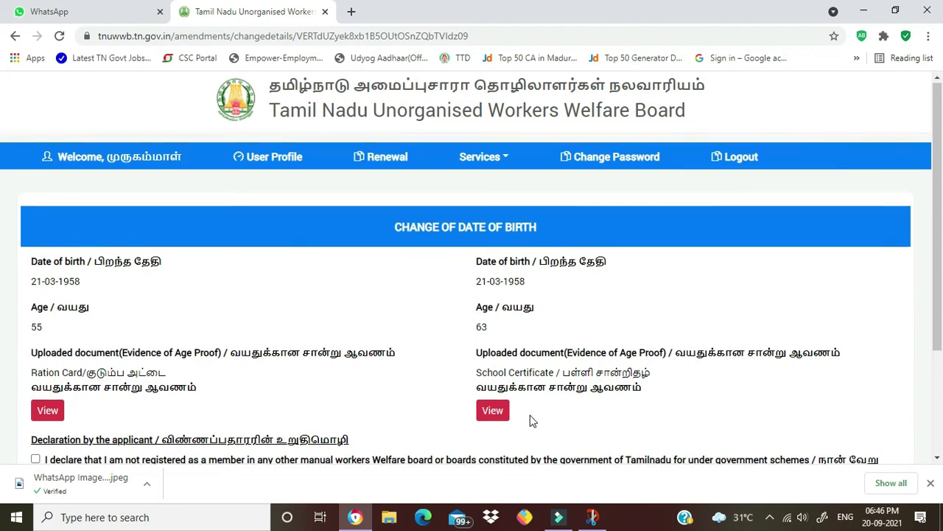
- Tick the applicant's declaration checkbox at the bottom of the review page
{"action": "scroll", "coordinate": [532, 365], "scroll_direction": "down", "scroll_amount": 2}
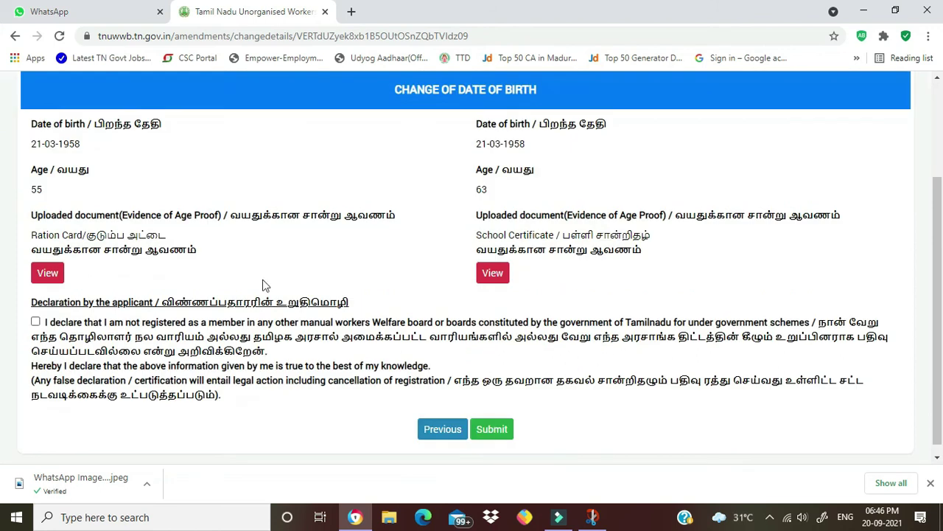
{"action": "left_click", "coordinate": [35, 323]}
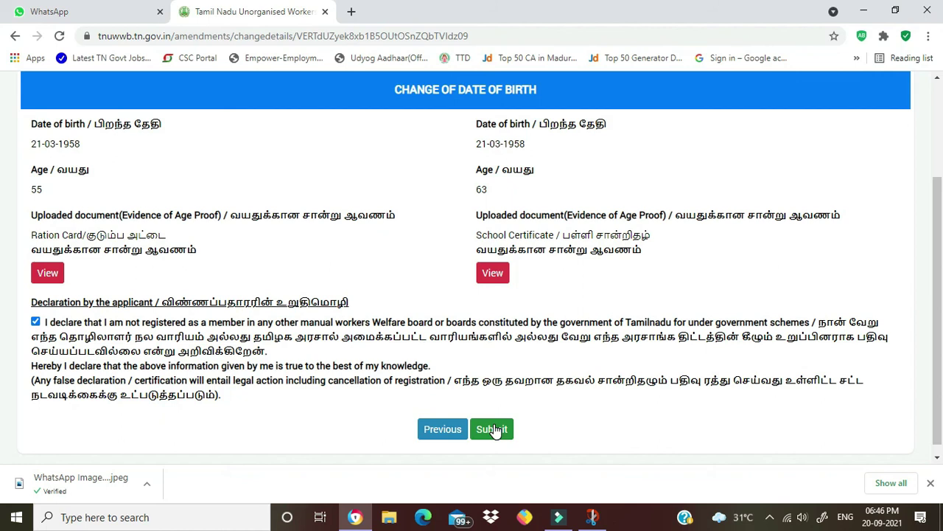
- Submit the reviewed date of birth amendment to receive its application number
{"action": "left_click", "coordinate": [494, 429]}
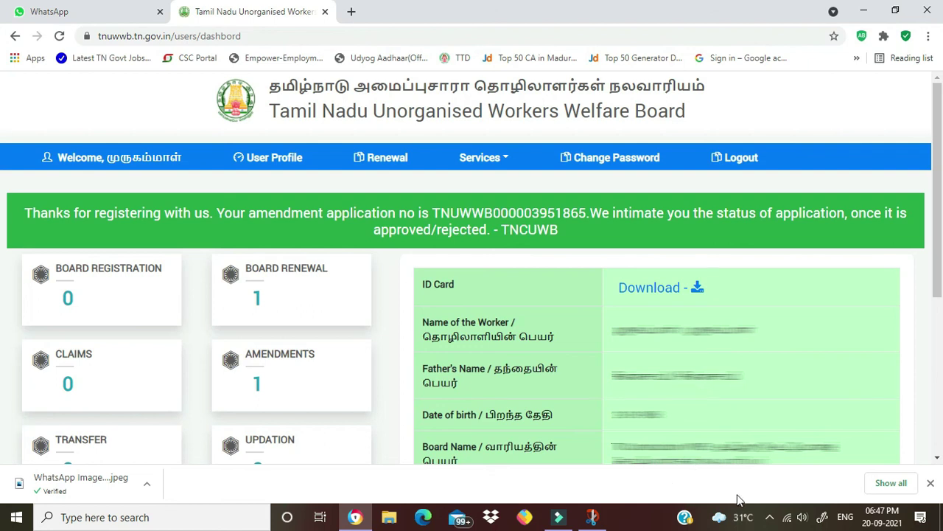
{"action": "left_click", "coordinate": [767, 520]}
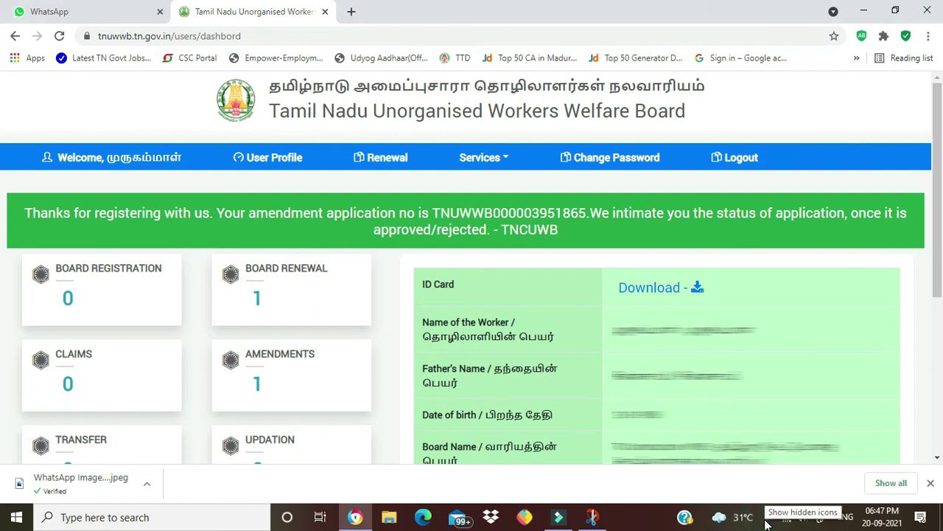
{"action": "left_click", "coordinate": [769, 518]}
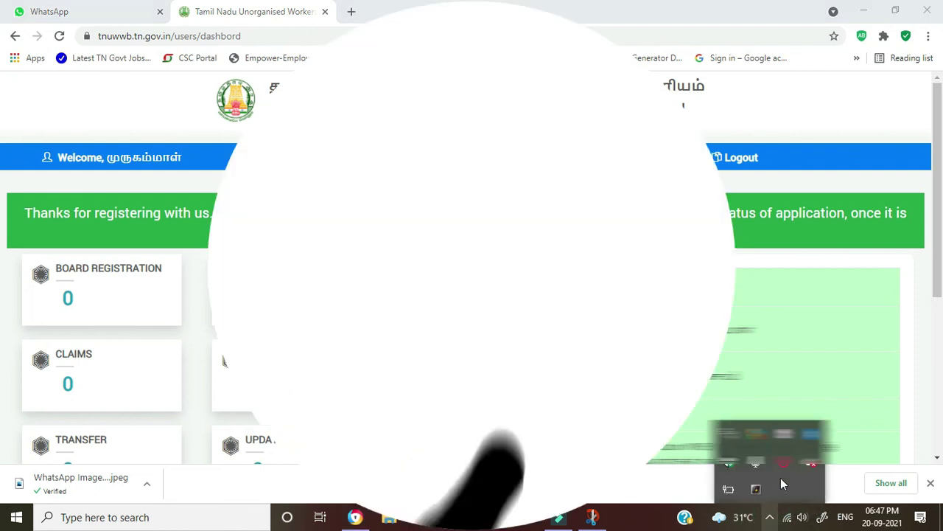
{"action": "right_click", "coordinate": [784, 463]}
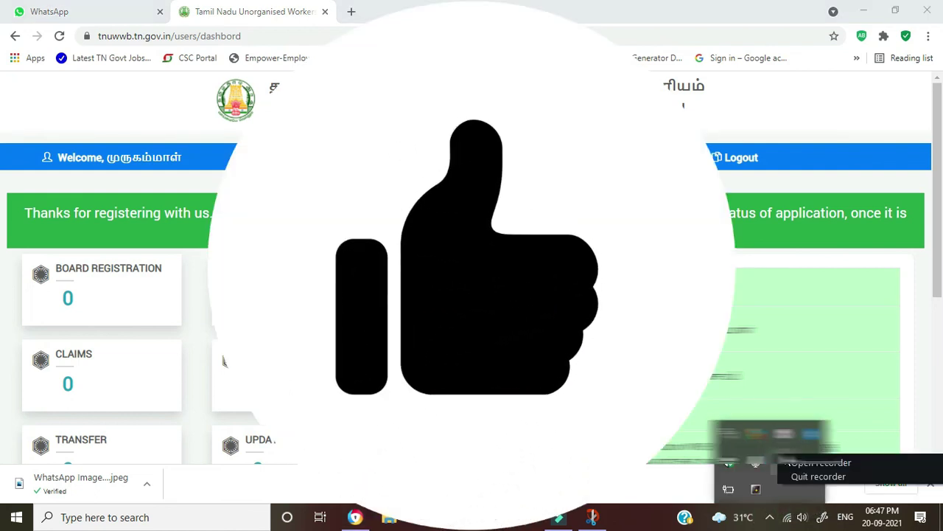
{"action": "left_click", "coordinate": [800, 476]}
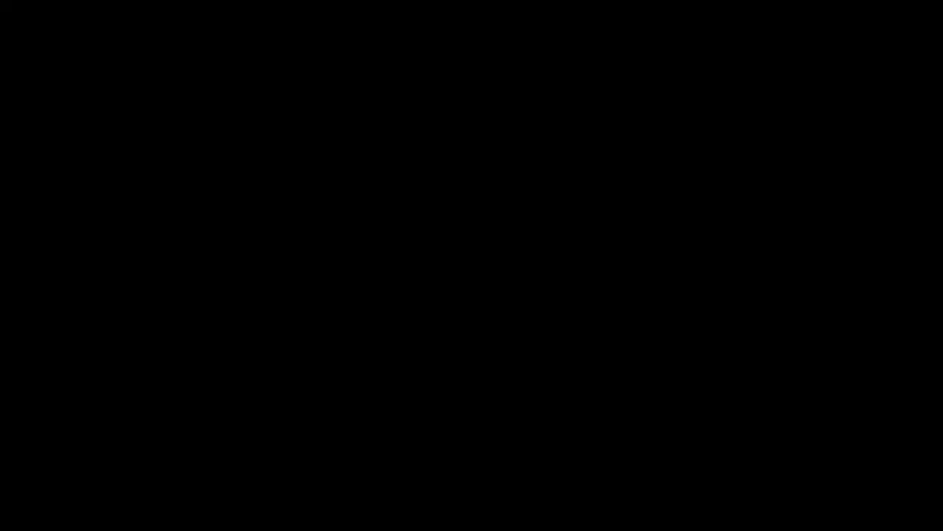